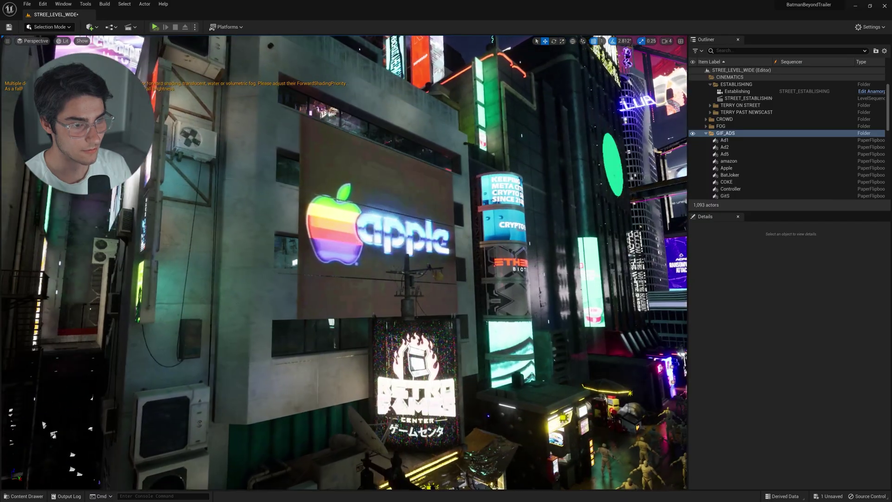
Pilot the Establishing camera to frame the letterboxed wide shot down the rainy neon street.
scroll(344, 263, "up", 1)
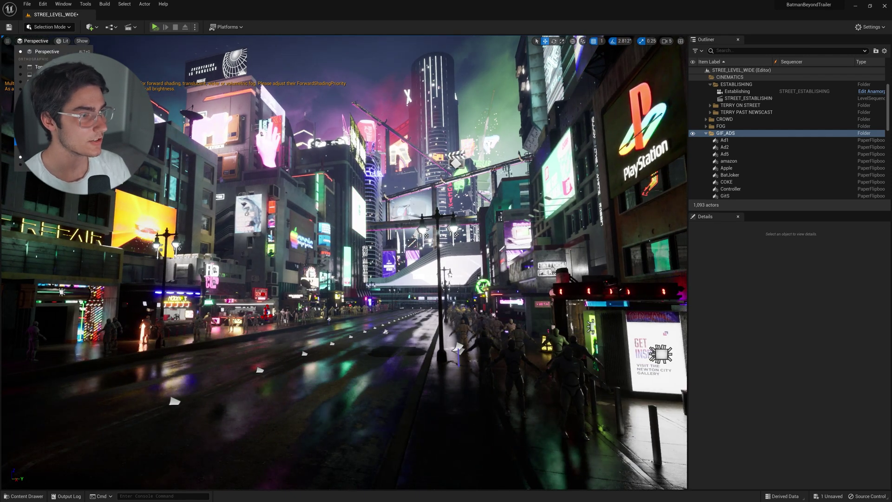
left_click(41, 157)
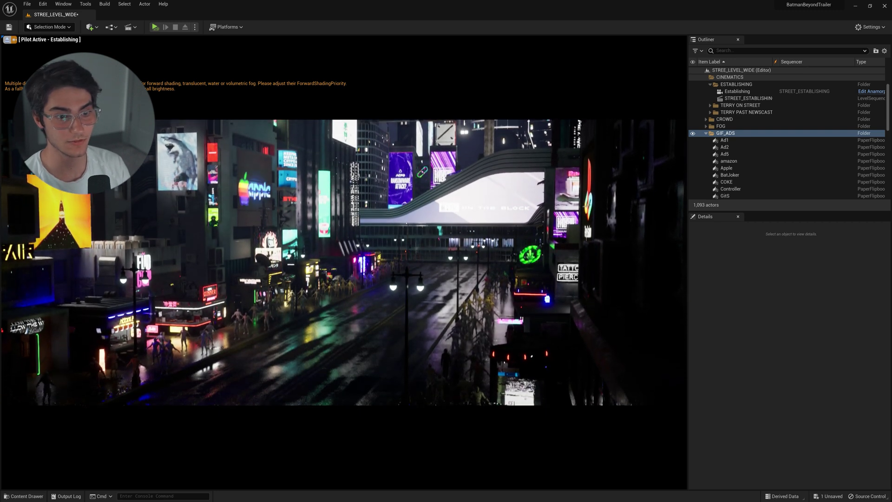
Open the Content Drawer on GifAds/PS and browse its PS flipbook, frame textures and sprites.
key("ctrl+space")
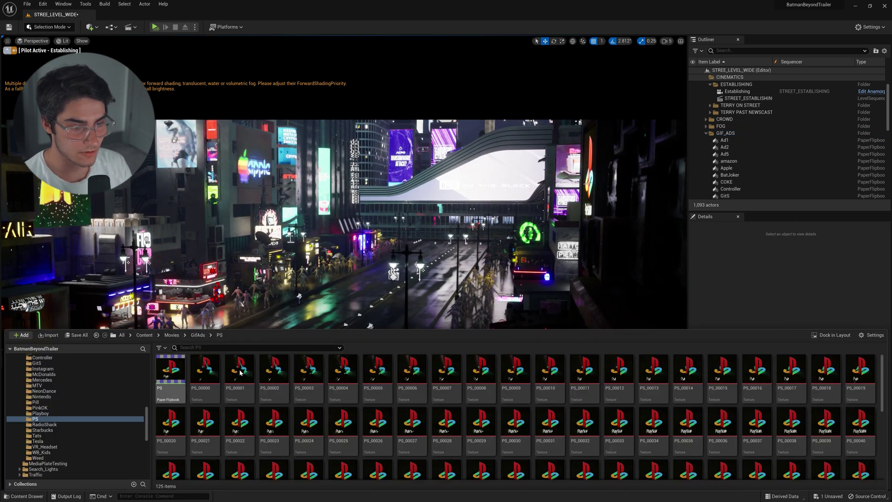
scroll(367, 378, "down", 3)
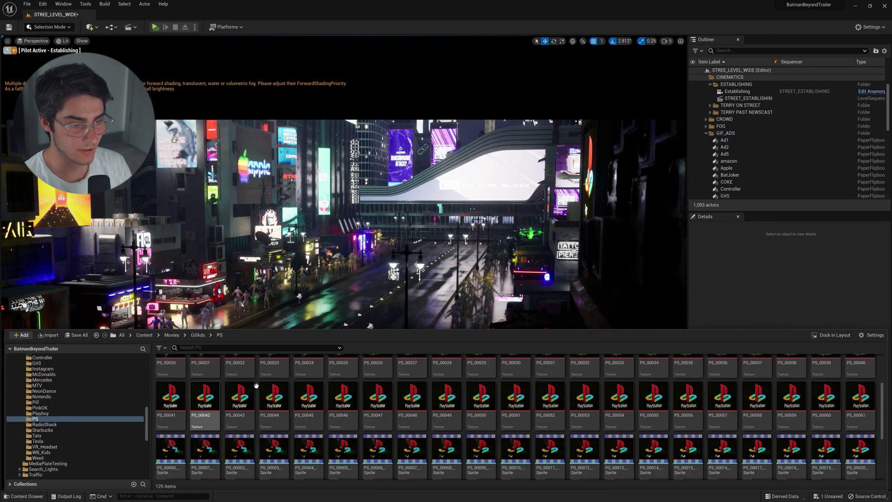
scroll(257, 406, "down", 2)
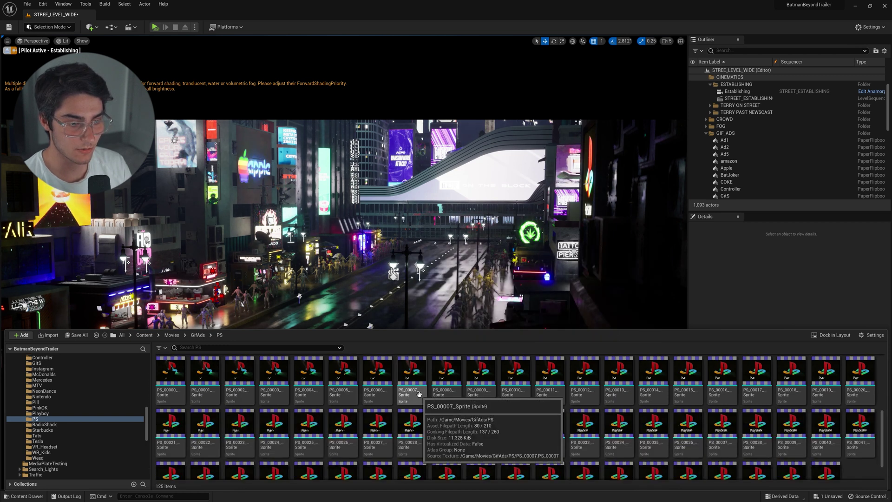
scroll(418, 395, "down", 1)
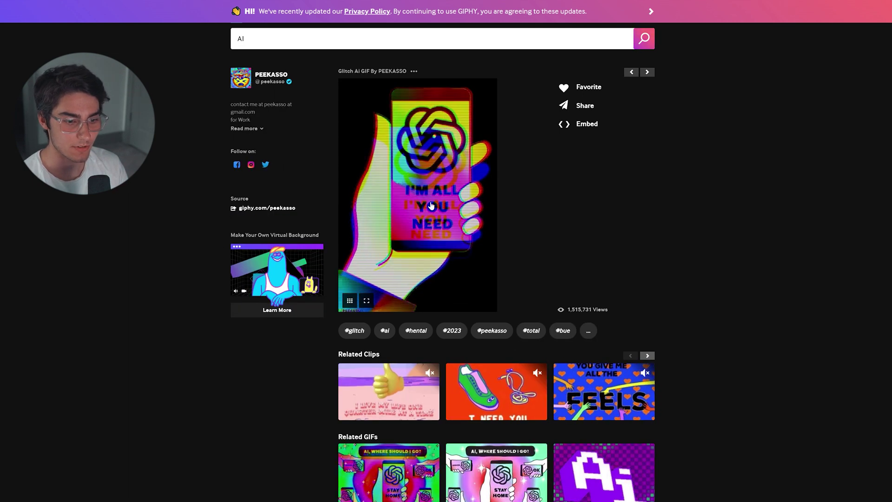
Download the glitch AI phone GIF from GIPHY into the Gif Ads folder as AIPhone.gif.
left_click(401, 483)
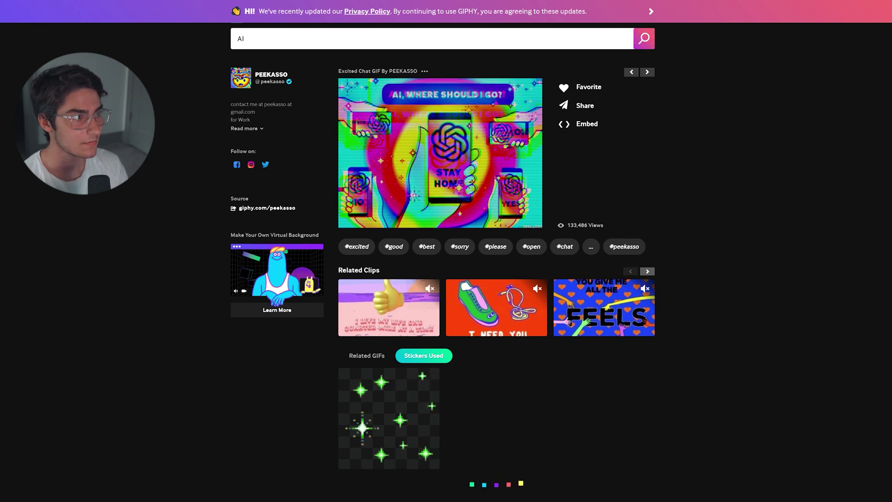
key("alt+Left")
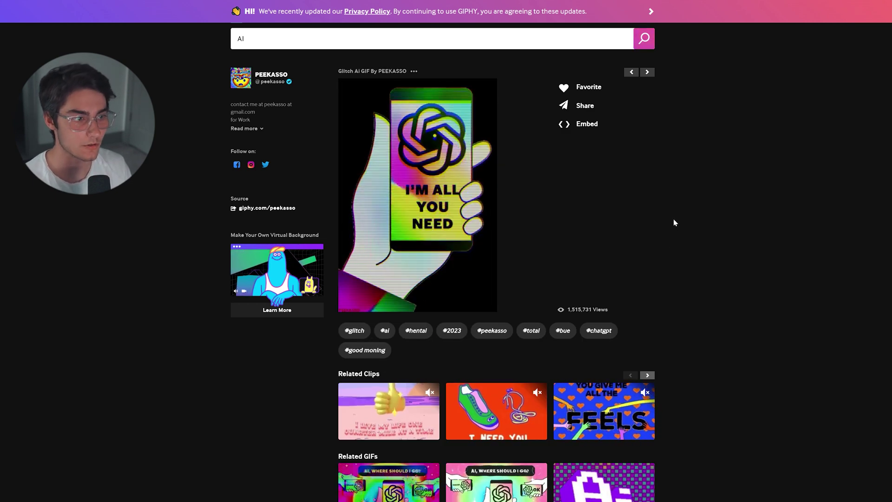
right_click(450, 182)
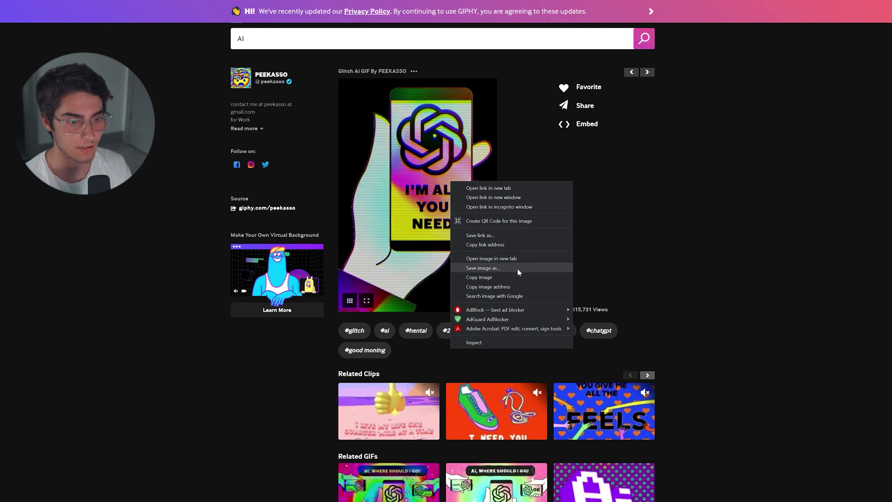
left_click(483, 268)
scroll(274, 185, "down", 3)
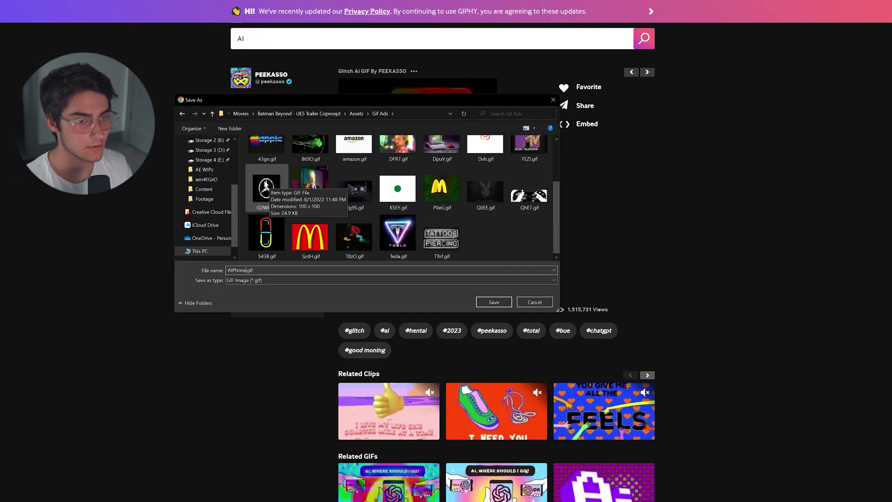
left_click(500, 304)
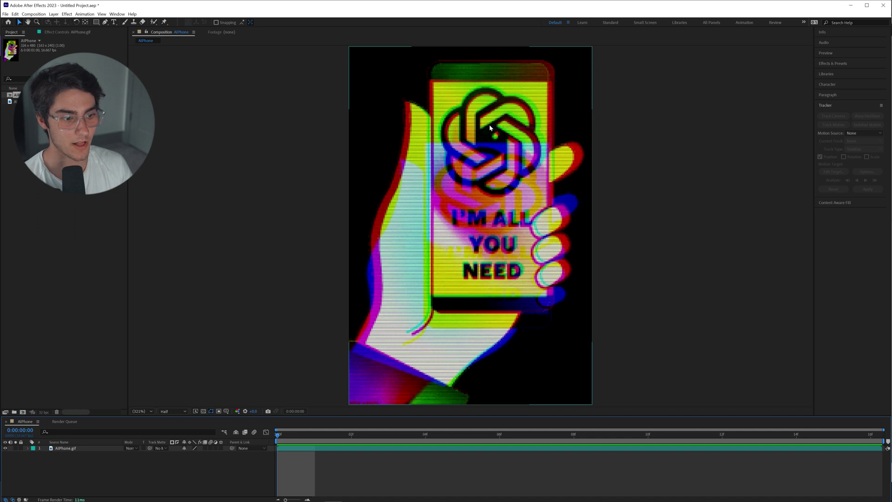
Apply uni.Unmult to the AIPhone.gif layer and turn on the transparency grid.
left_click(303, 448)
key("ctrl+space")
type("unm")
key("Up")
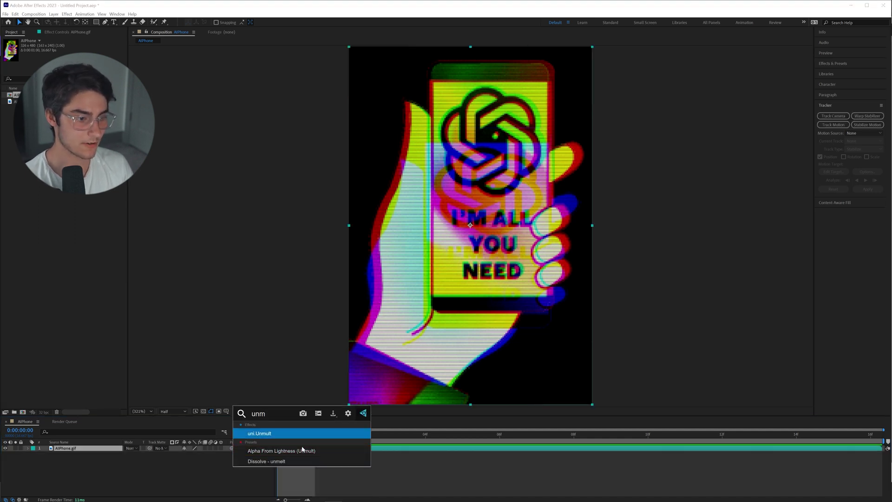
key("Return")
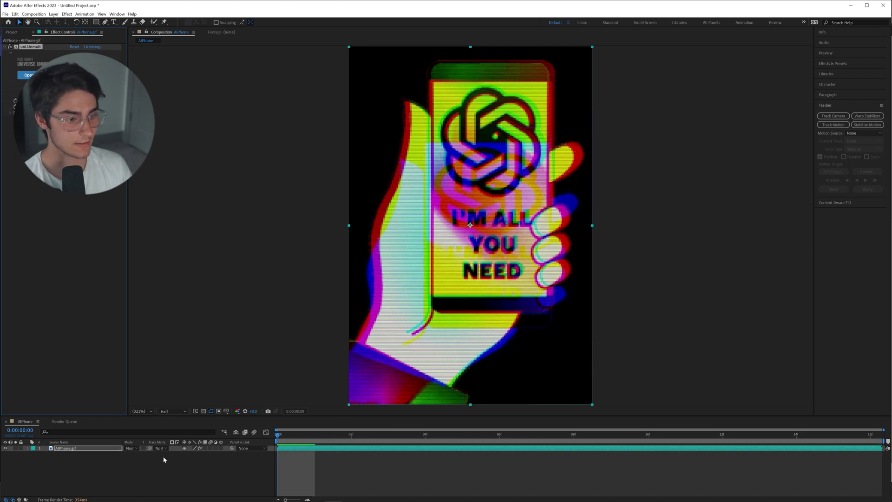
left_click(203, 412)
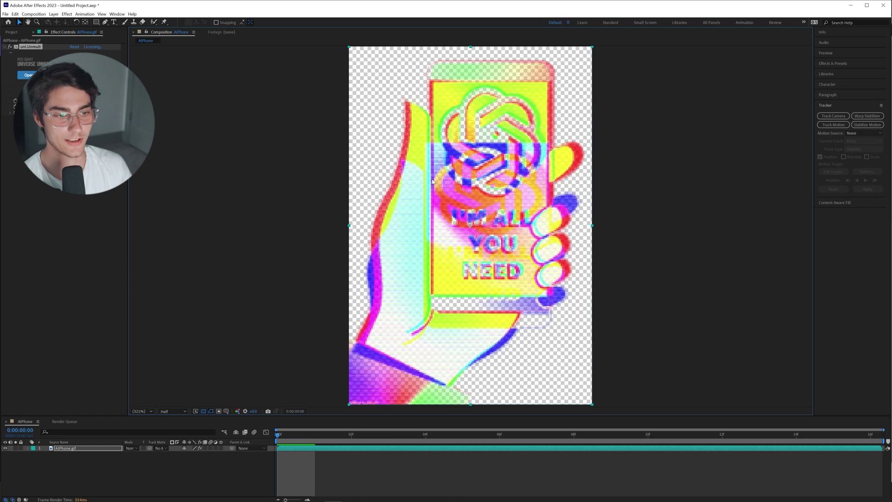
left_click(5, 14)
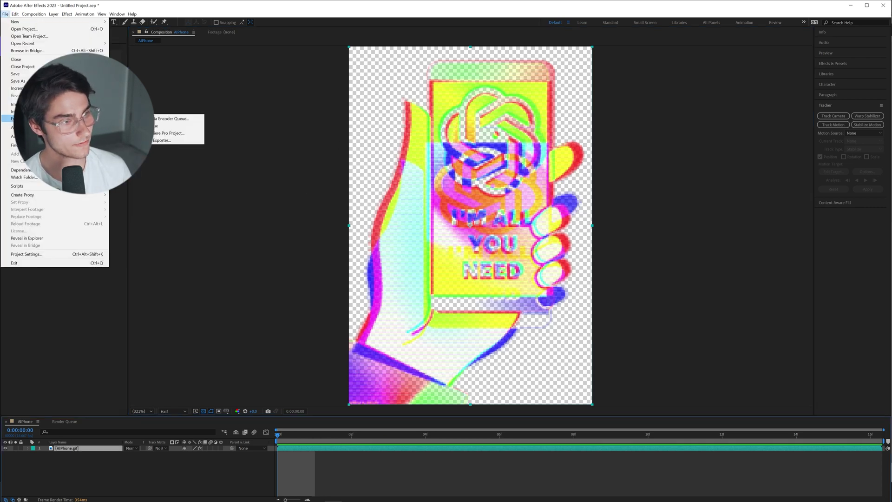
Add the AIphone comp to the Render Queue with a PNG Sequence output module.
left_click(158, 127)
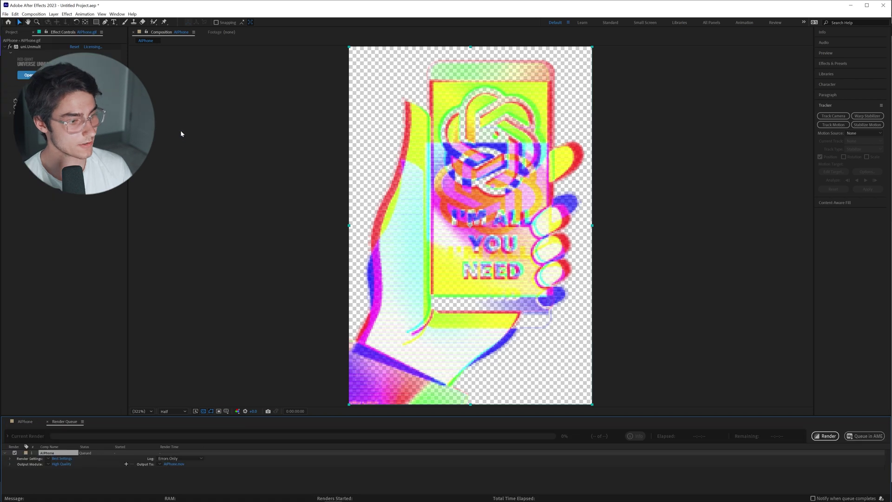
left_click(48, 464)
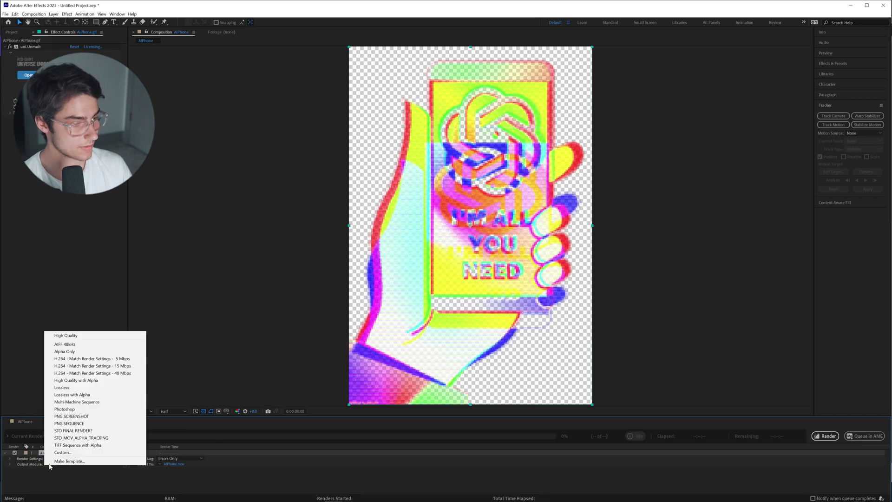
left_click(67, 423)
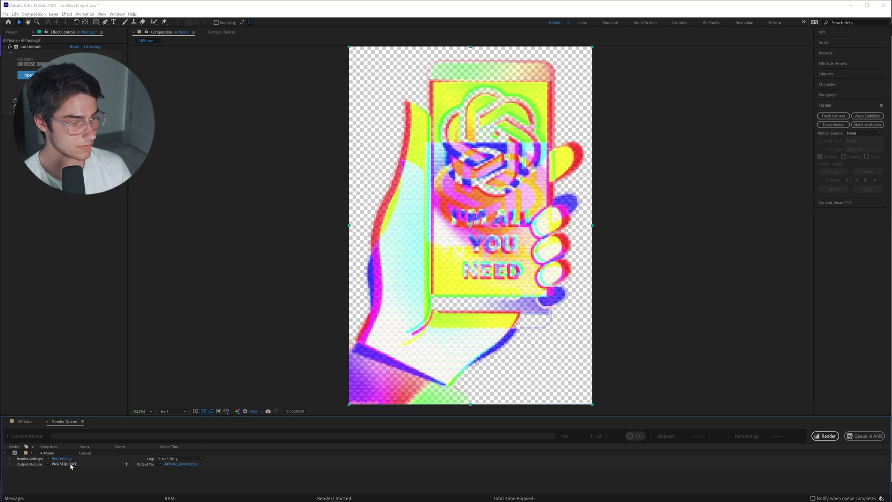
left_click(64, 464)
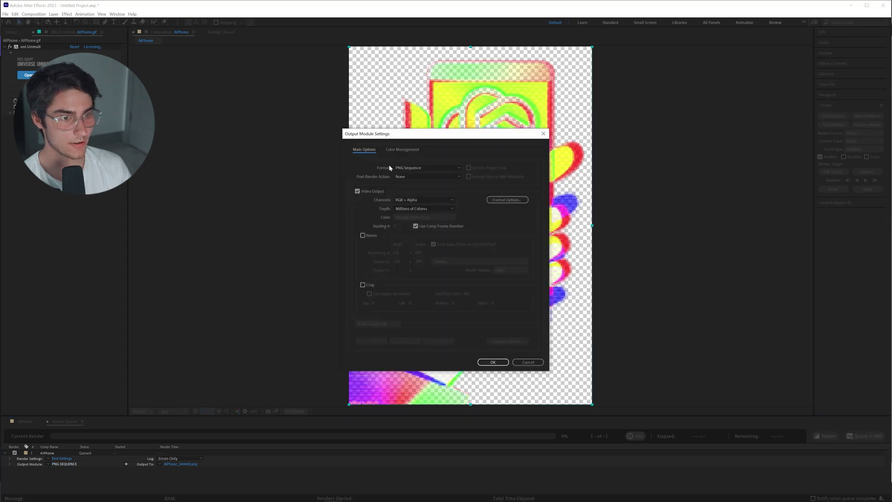
left_click(416, 168)
left_click(527, 334)
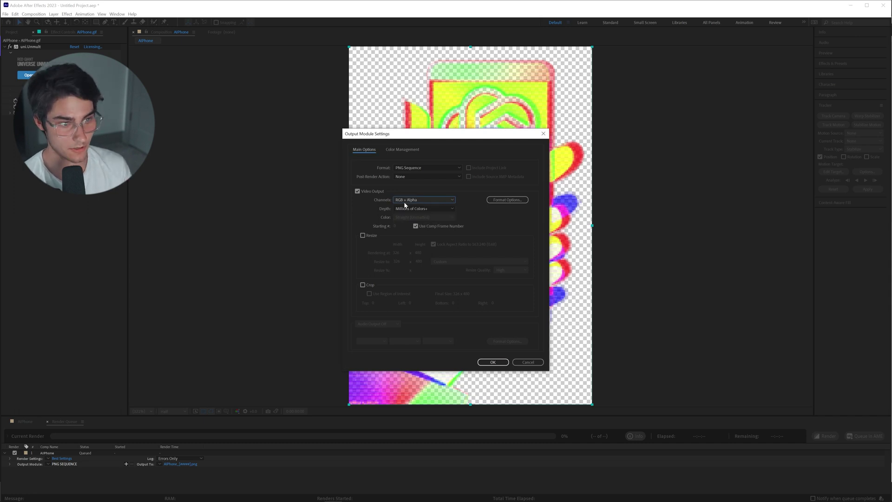
left_click(493, 362)
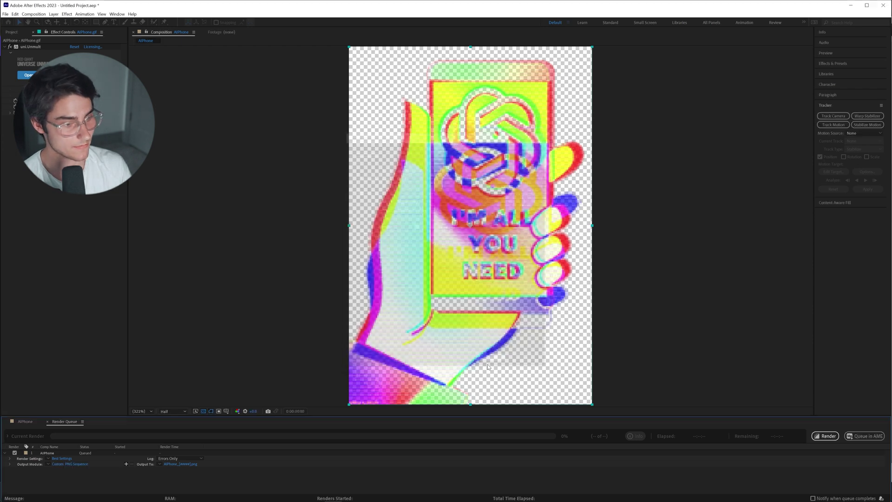
Set the save location for the PNG frames and render the composition.
left_click(179, 464)
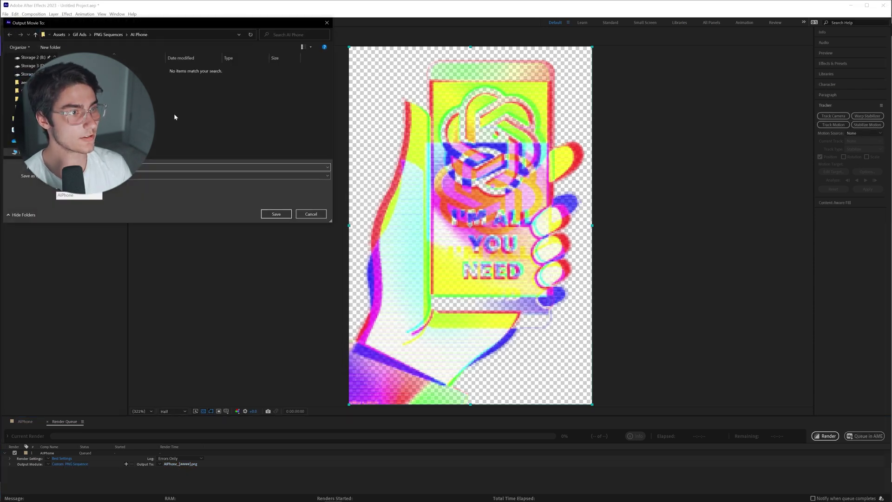
left_click(276, 214)
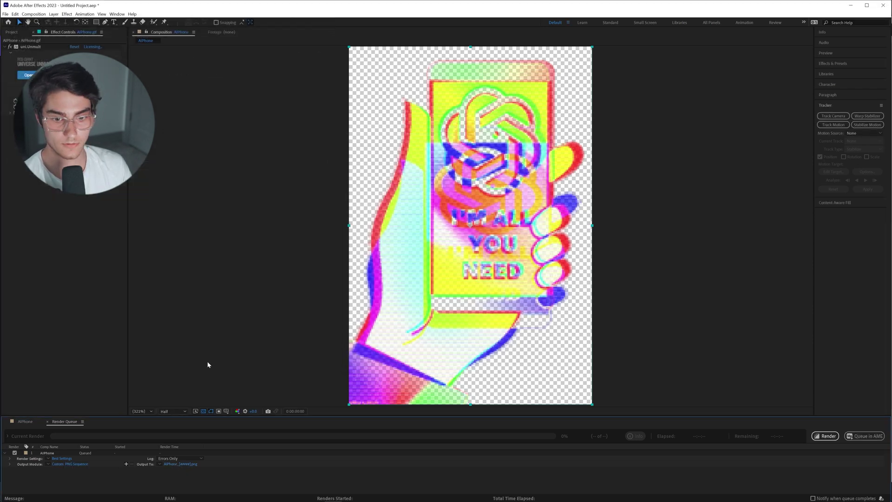
left_click(826, 435)
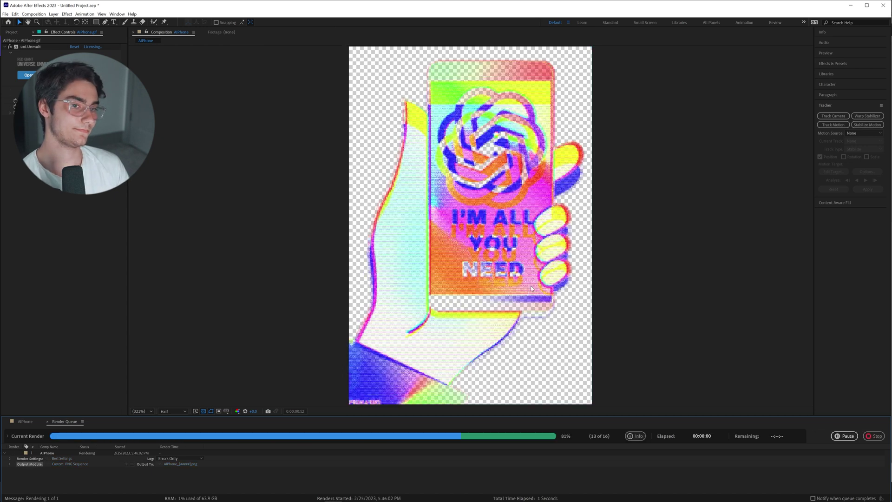
left_click(686, 131)
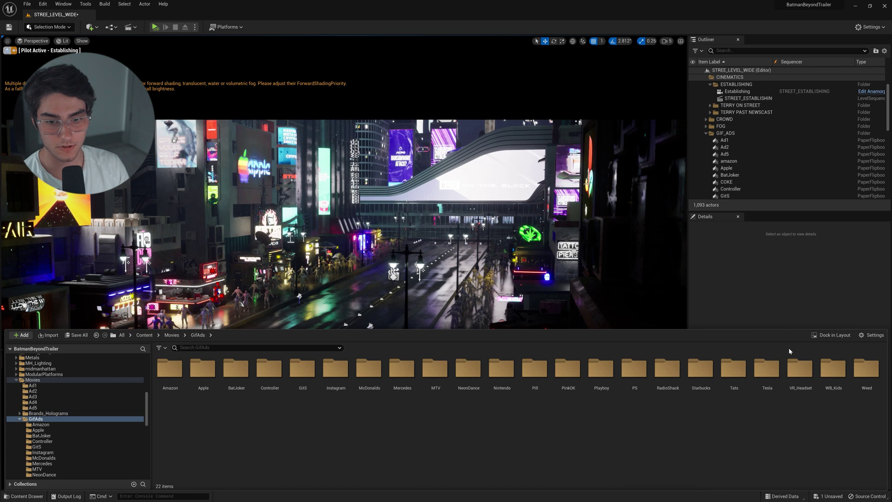
Create and open a new AI_Phone folder inside GifAds.
right_click(315, 428)
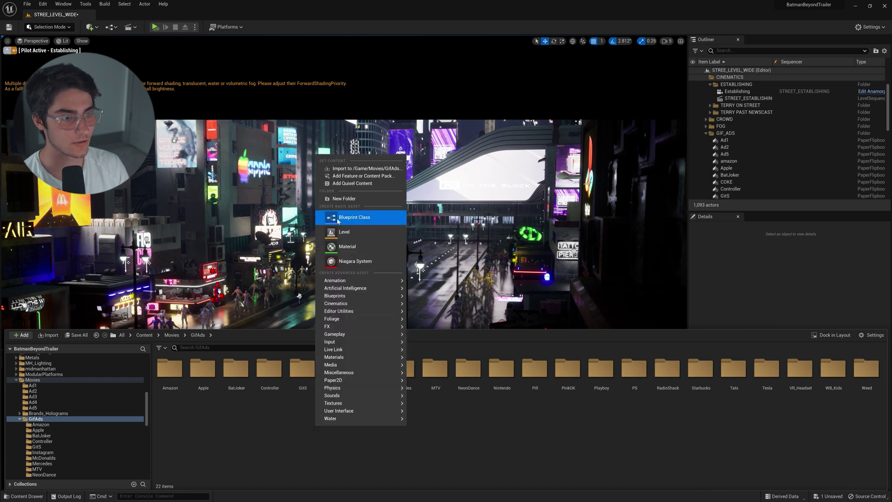
left_click(336, 199)
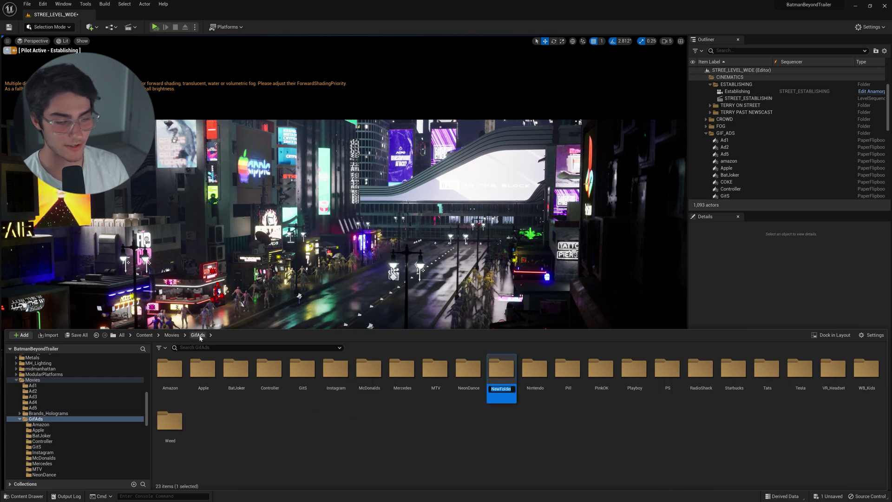
type("AI P")
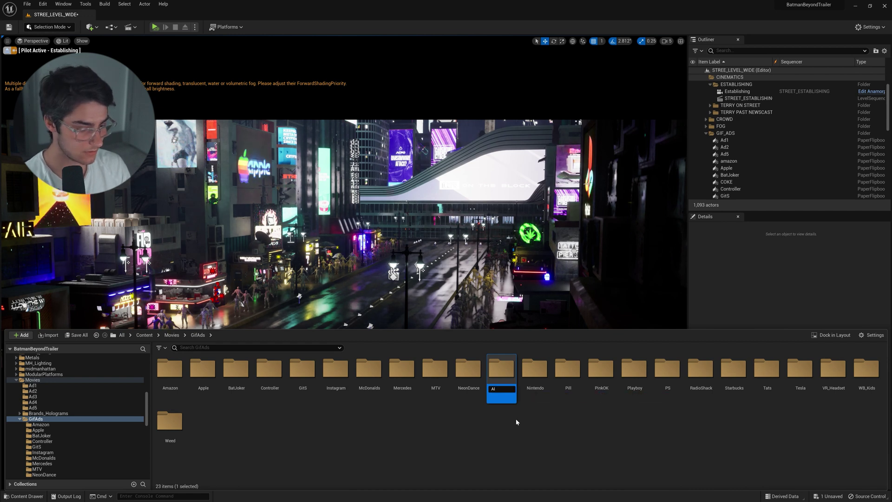
type("_Phone")
key("Return")
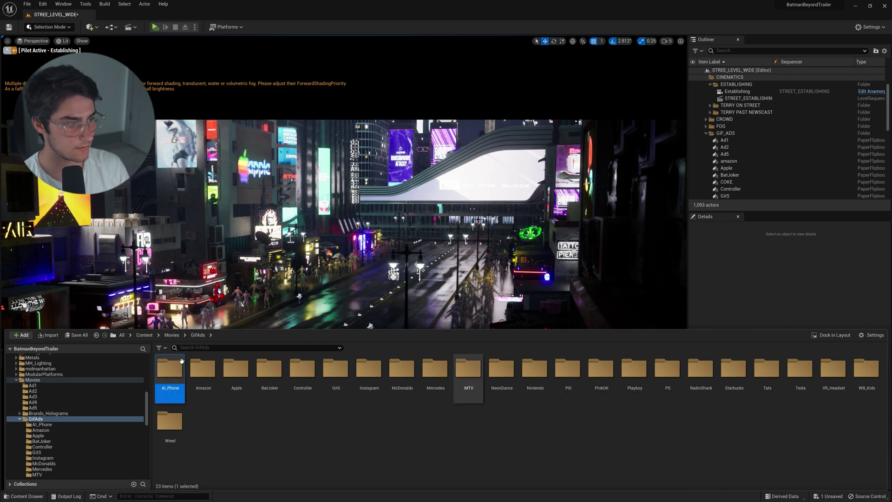
double_click(160, 368)
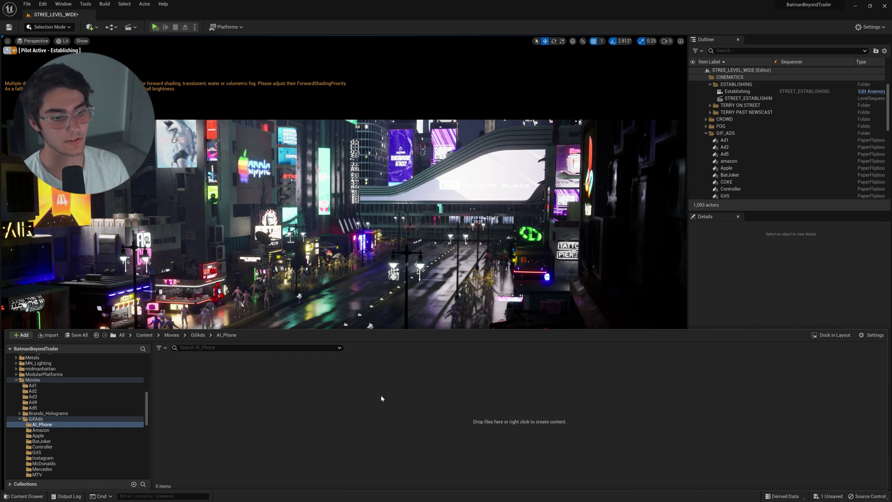
Select all imported frame textures and create a sprite from each.
key("ctrl+space")
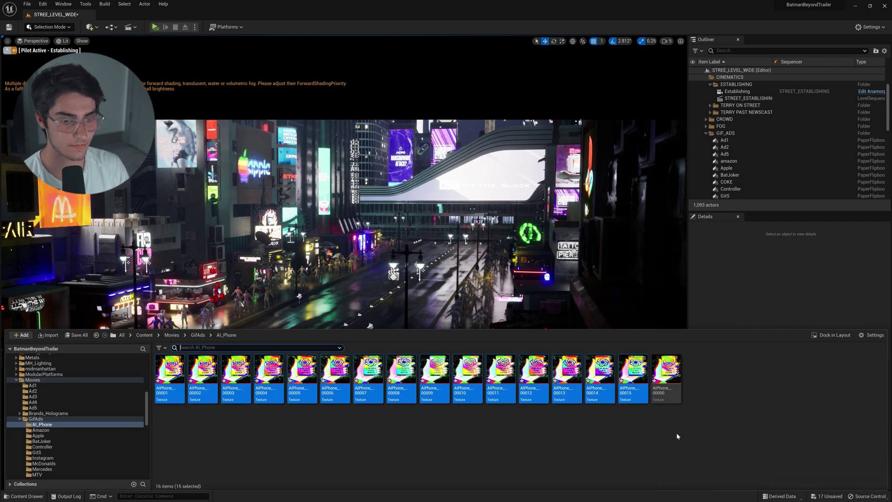
left_click(667, 372, "ctrl")
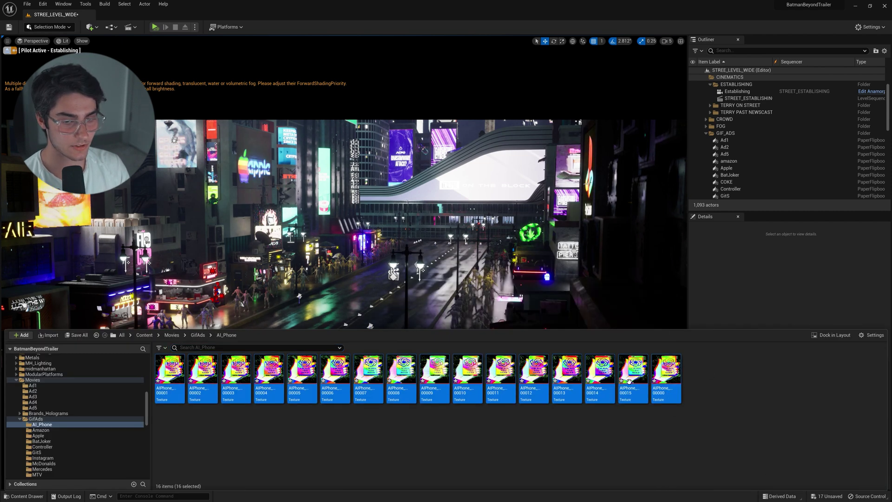
right_click(659, 373)
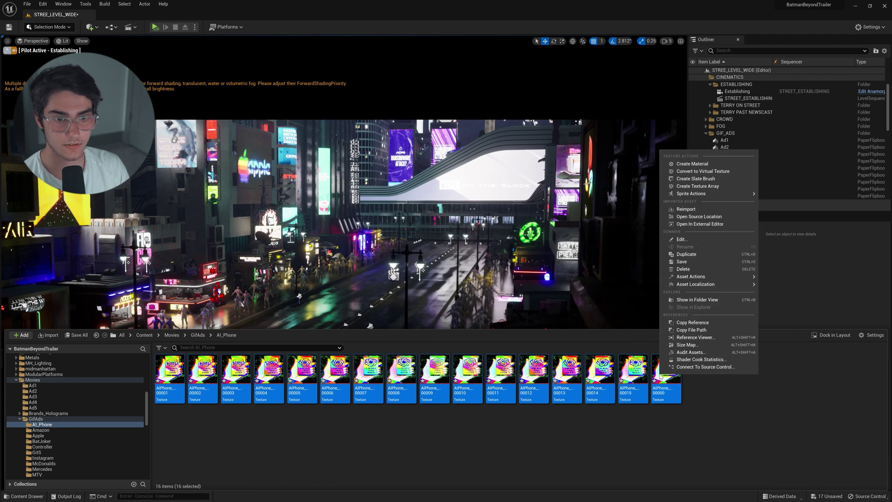
mouse_move(715, 194)
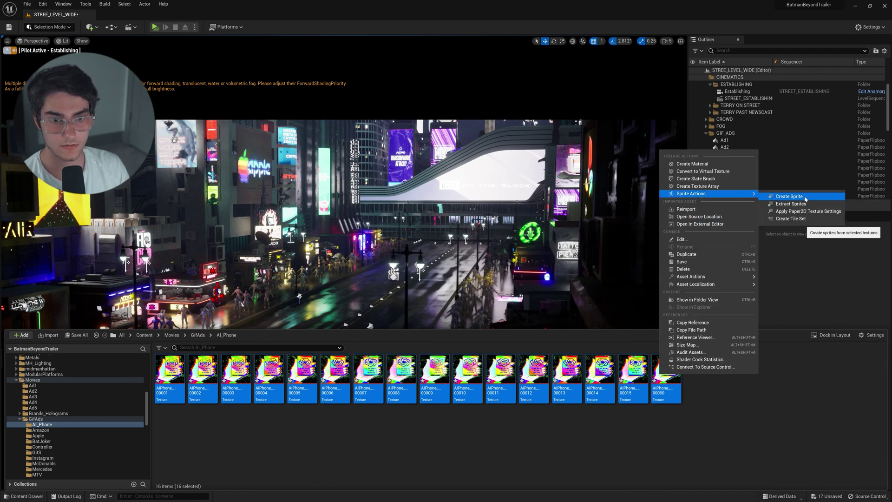
left_click(809, 197)
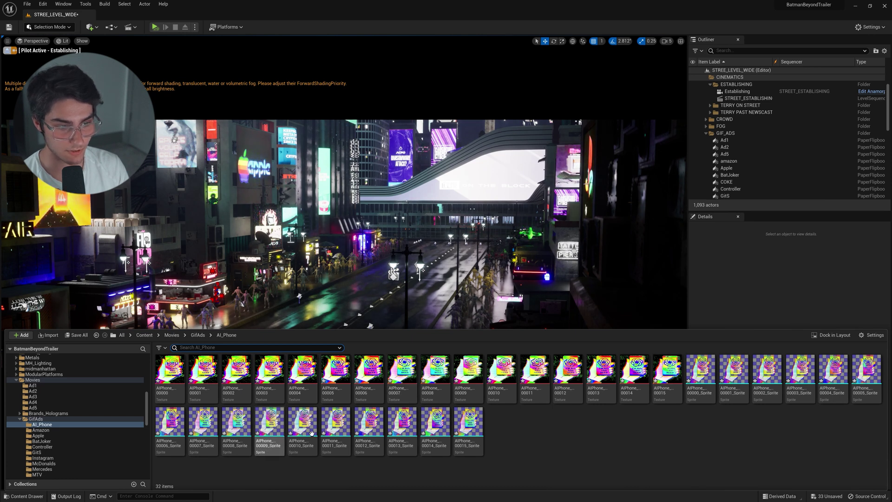
Build an AIPhone flipbook from the 16 sprites and drag it into the street scene.
left_click(700, 371)
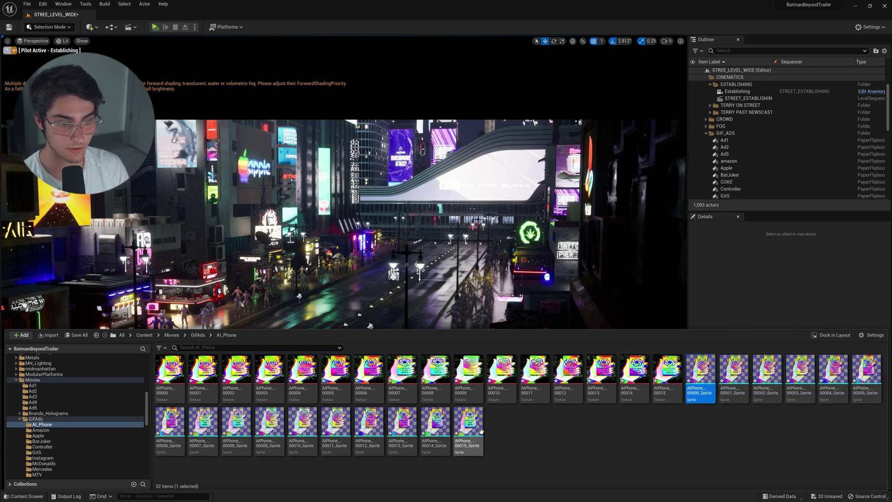
left_click(481, 431, "shift")
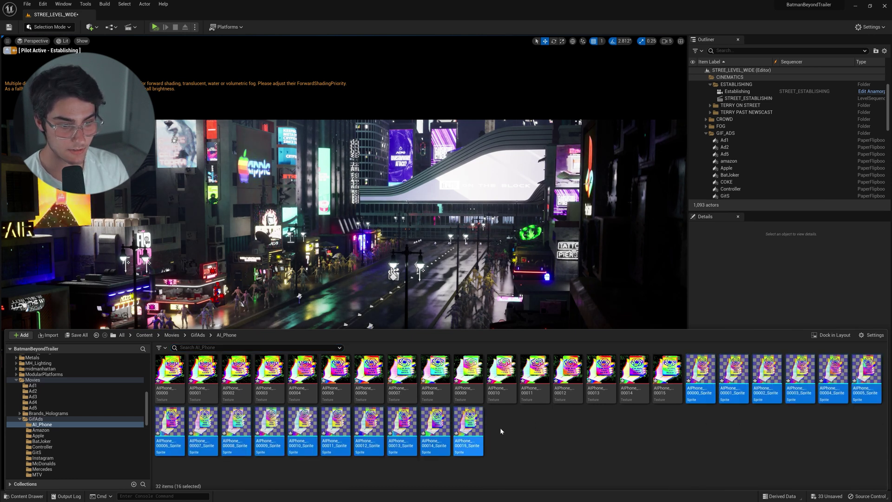
right_click(468, 430)
left_click(496, 265)
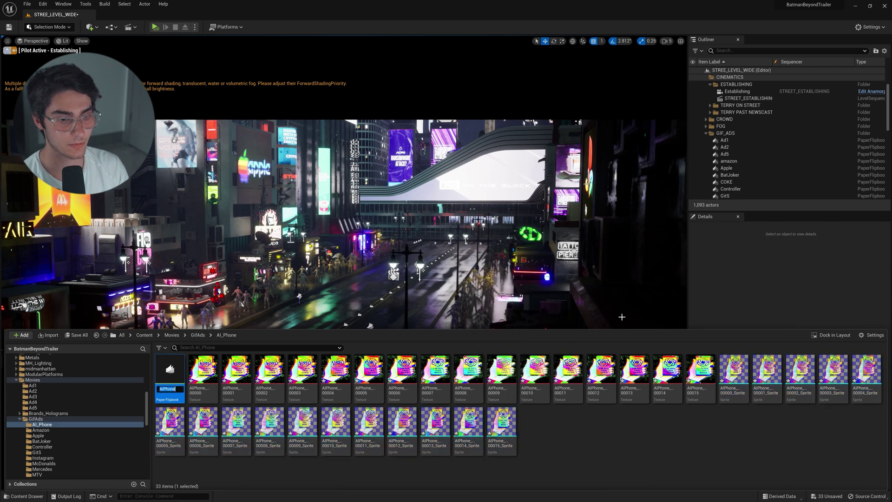
key("Return")
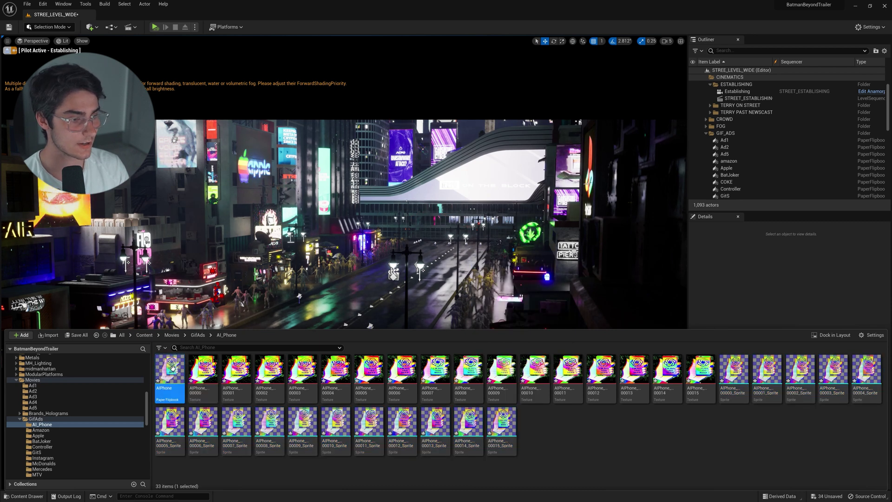
left_click_drag(175, 370, 366, 317)
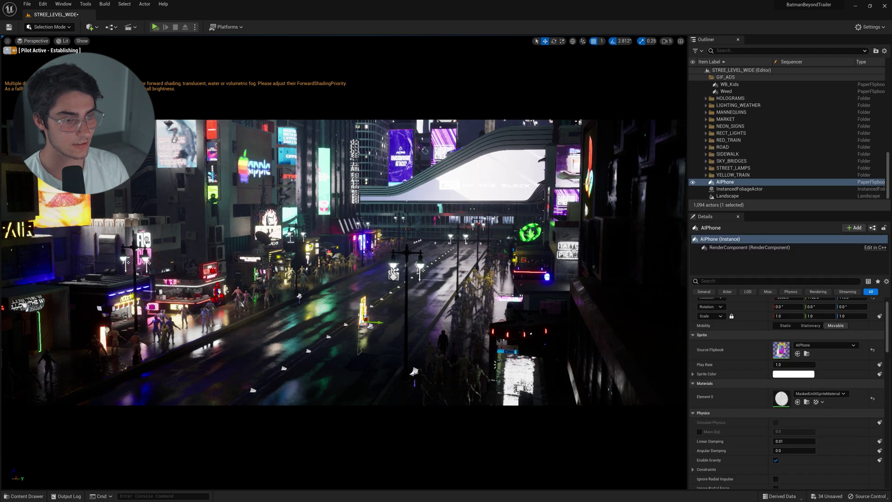
Rotate the AIPhone flipbook about 42 degrees toward the street and position it on an upper facade.
key("e")
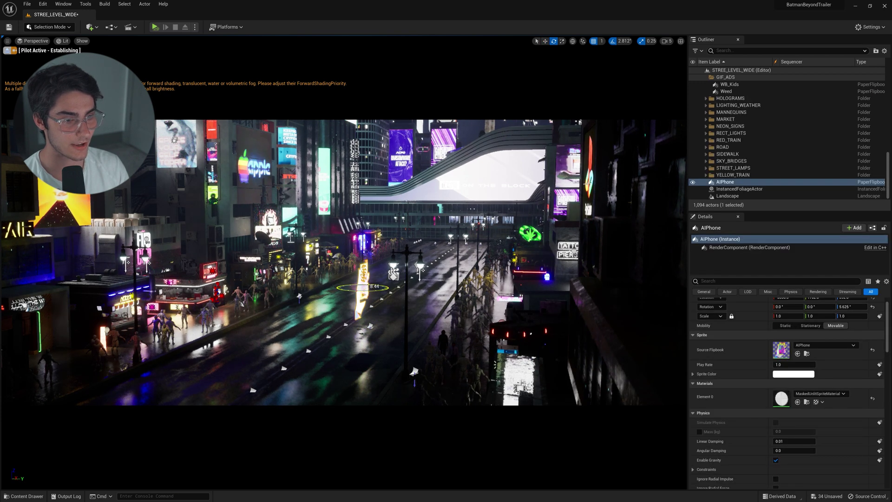
left_click_drag(371, 287, 390, 287)
right_click_drag(391, 287, 201, 190)
key("w")
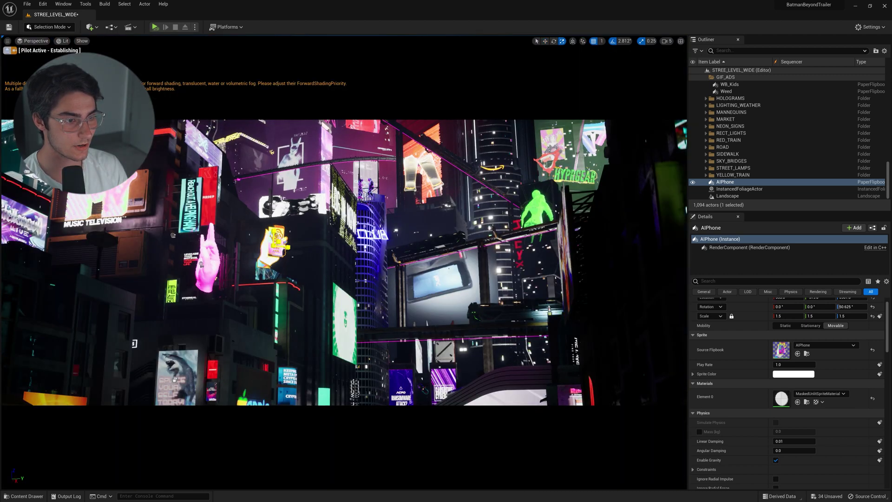
key("e")
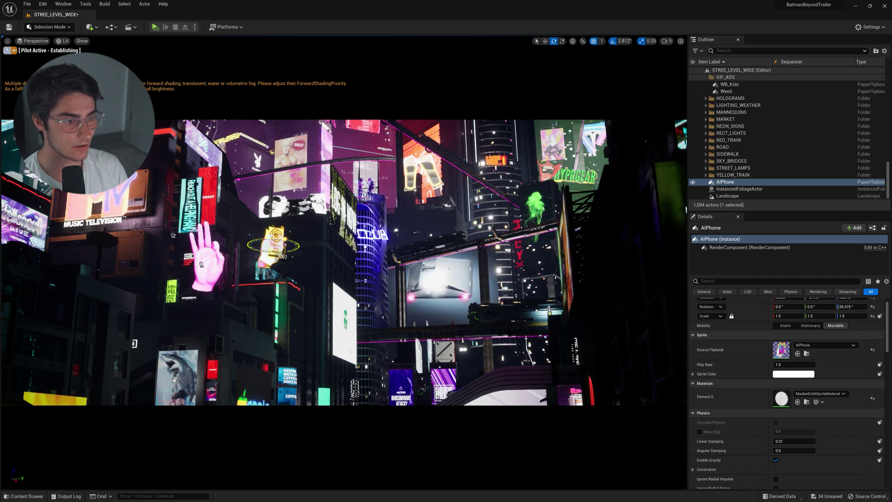
key("Escape")
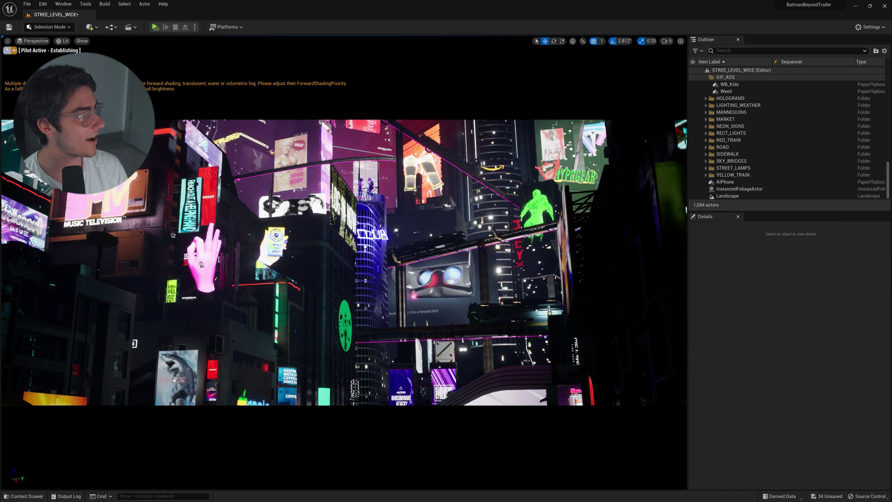